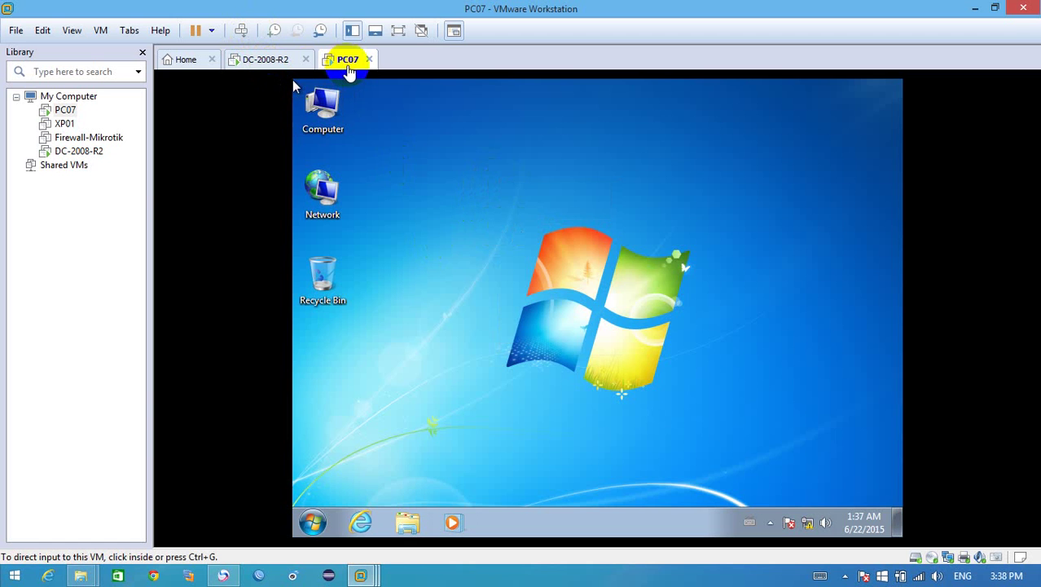
# Step: Switch to the PC07 virtual machine and open its list of network adapters
pyautogui.click(267, 61)
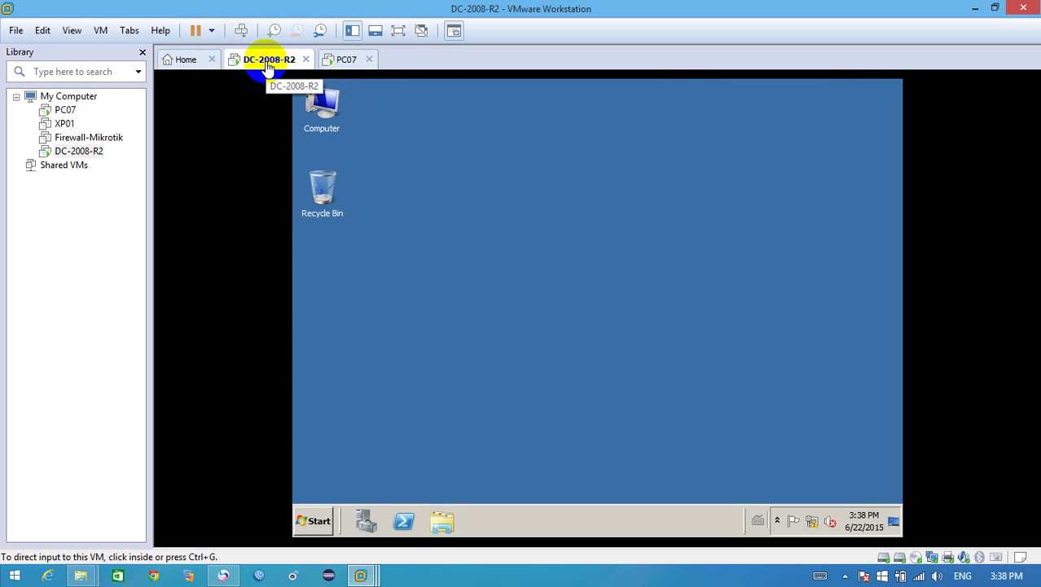
pyautogui.click(346, 60)
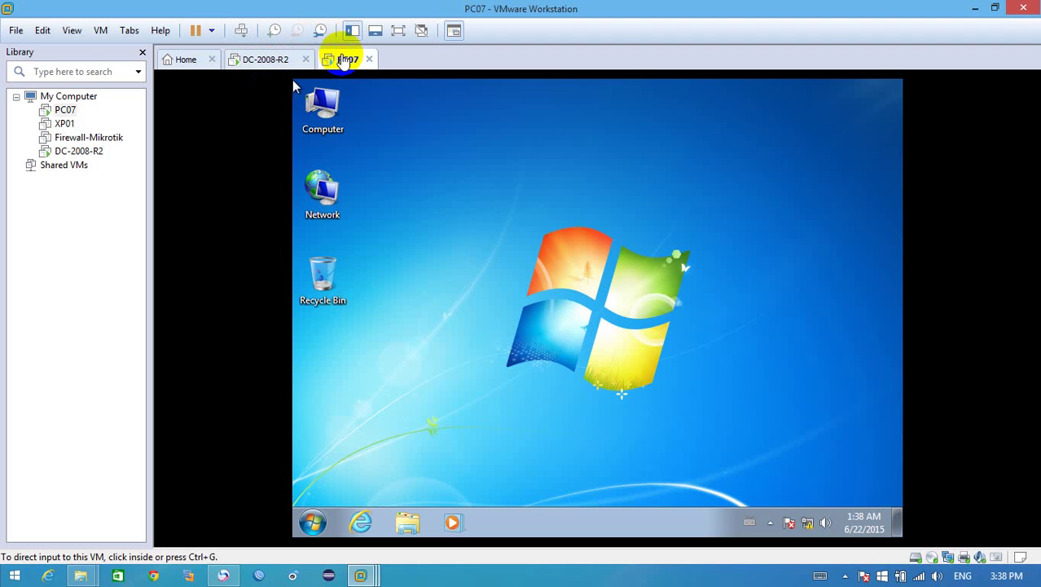
pyautogui.click(349, 171)
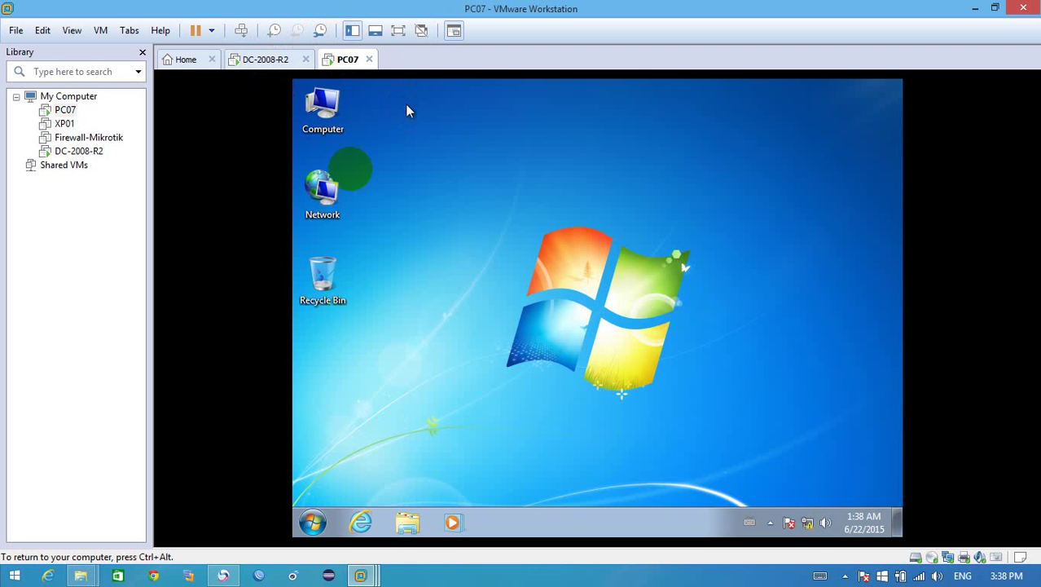
pyautogui.rightClick(330, 193)
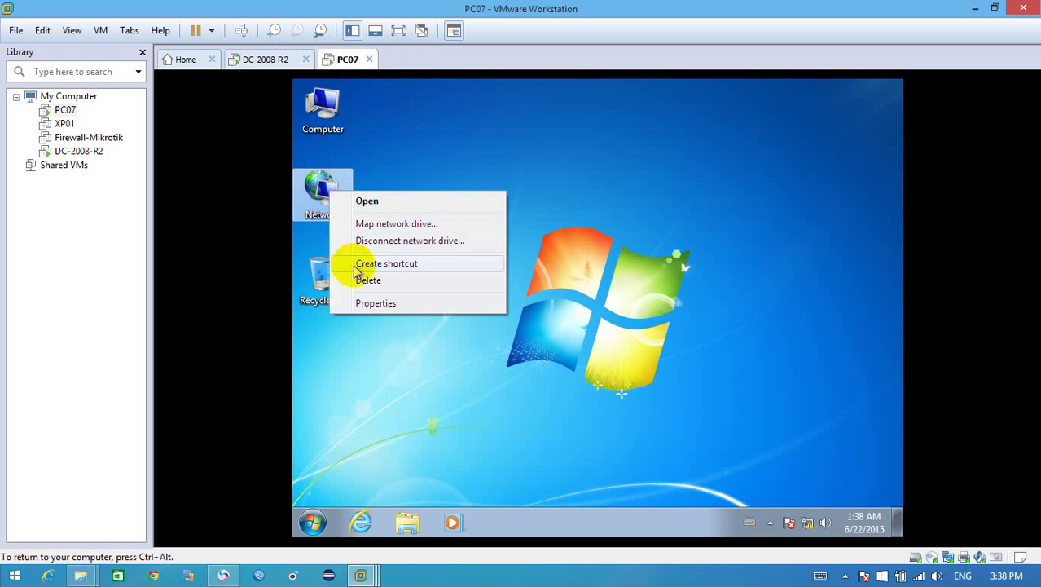
pyautogui.click(362, 303)
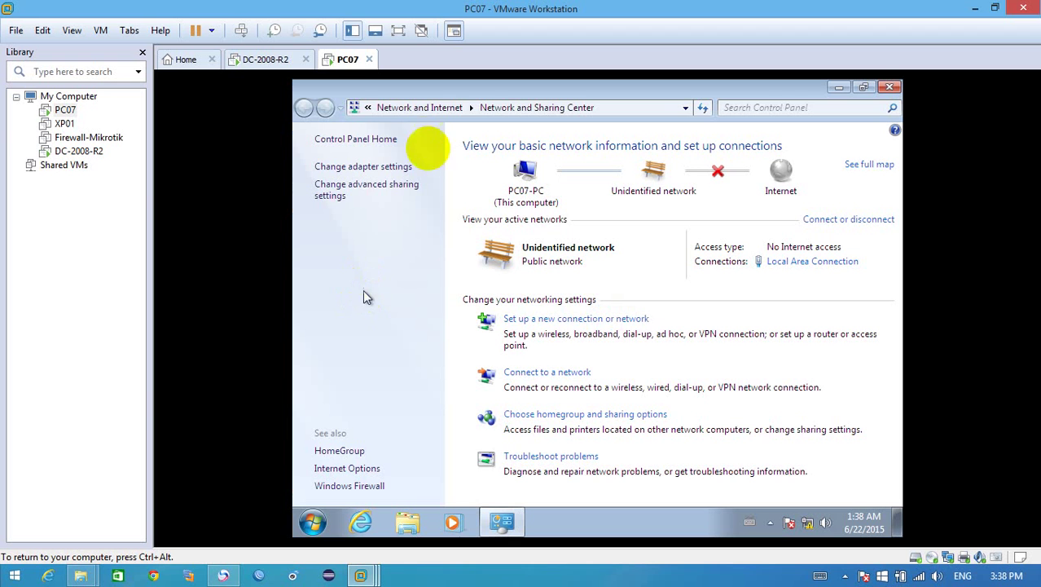
pyautogui.click(385, 174)
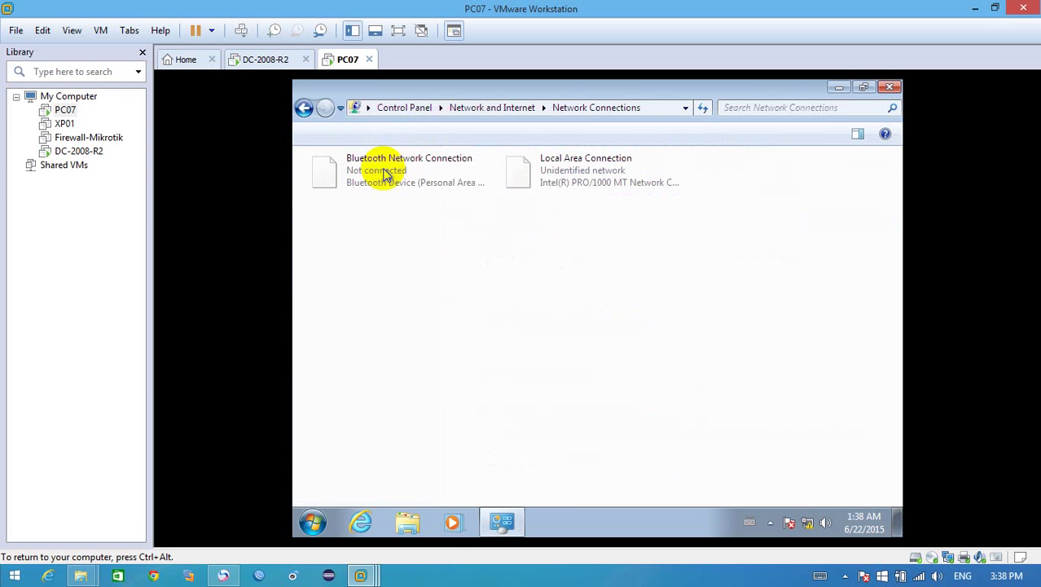
# Step: Open the Internet Protocol Version 4 (TCP/IPv4) properties of the Local Area Connection
pyautogui.click(551, 186)
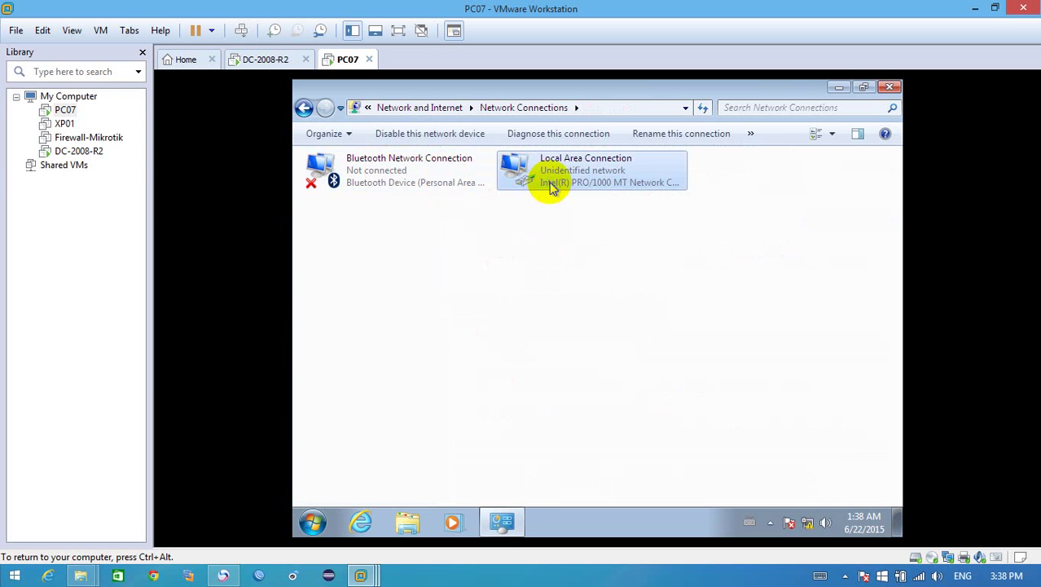
pyautogui.rightClick(553, 188)
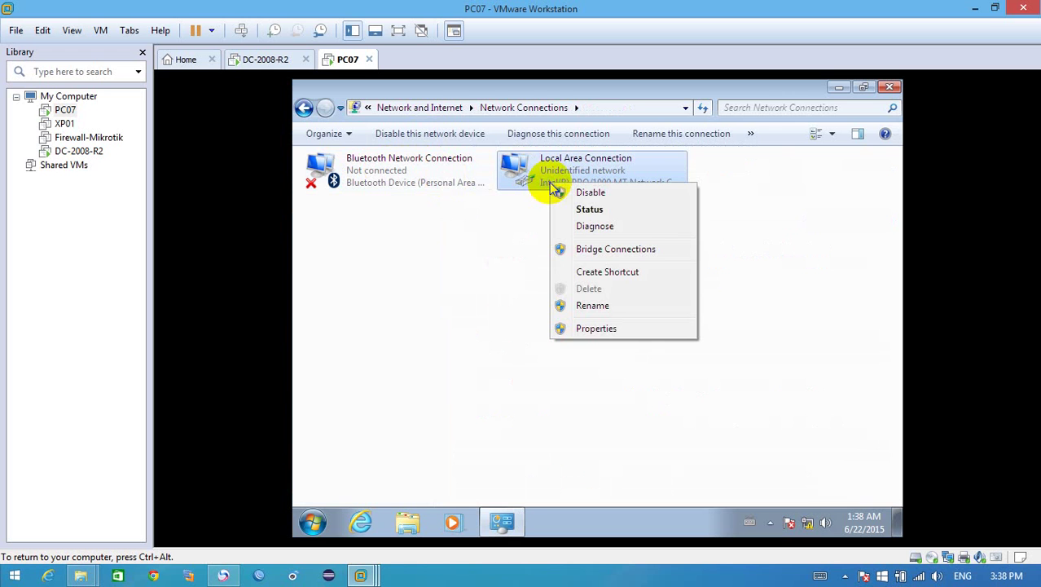
pyautogui.click(580, 329)
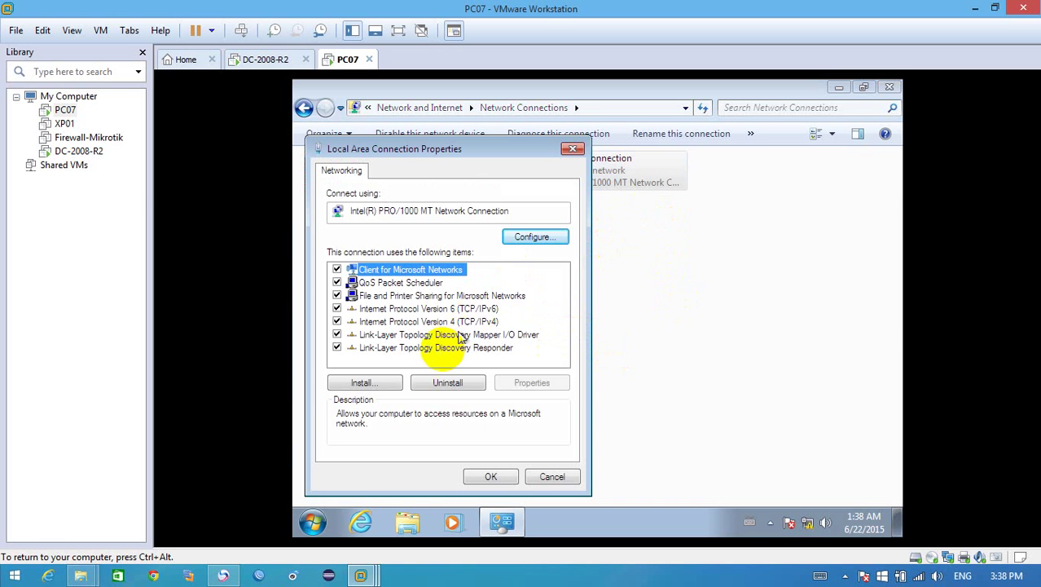
pyautogui.doubleClick(458, 322)
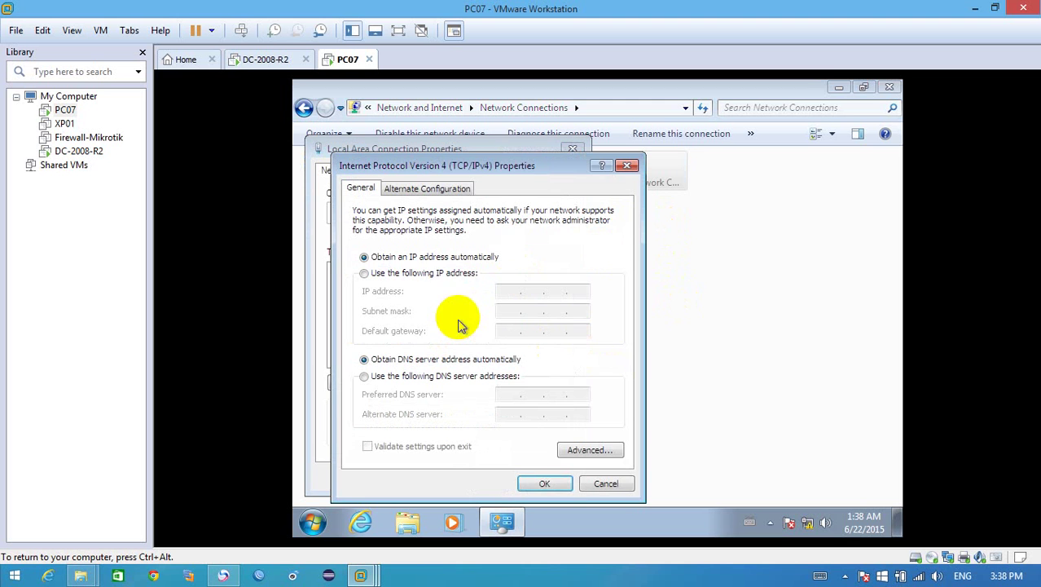
# Step: Assign the static IP address 192.168.10.20 with subnet mask 255.255.255.0
pyautogui.click(430, 273)
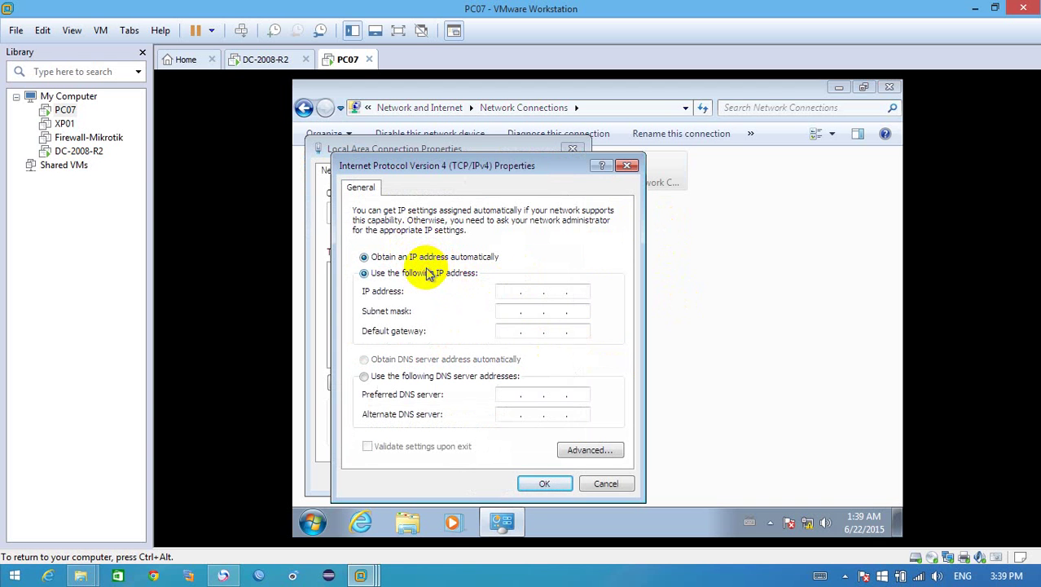
pyautogui.click(504, 290)
pyautogui.write('192 . ')
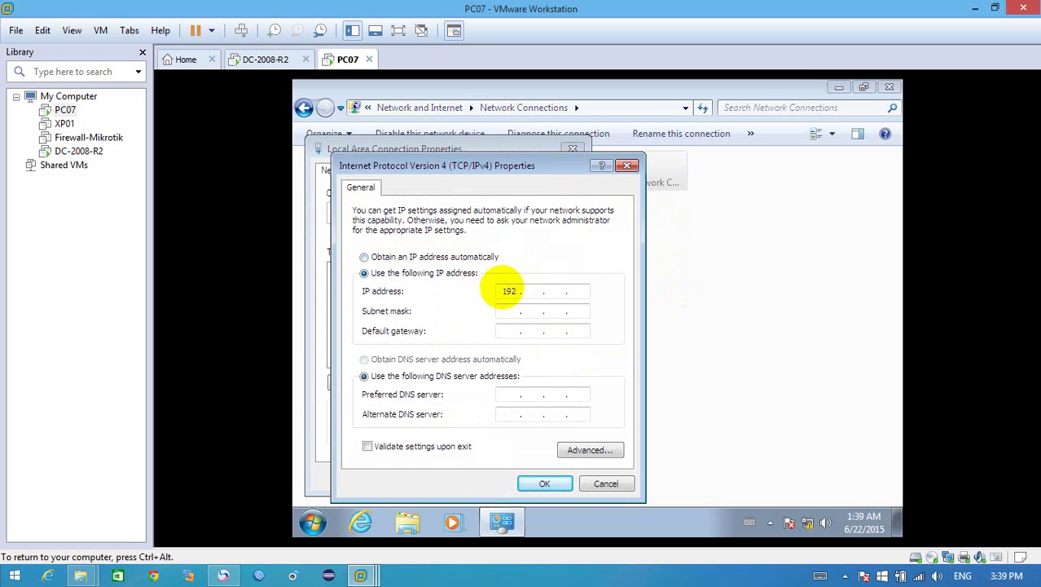
pyautogui.write('168 . 10 . 20')
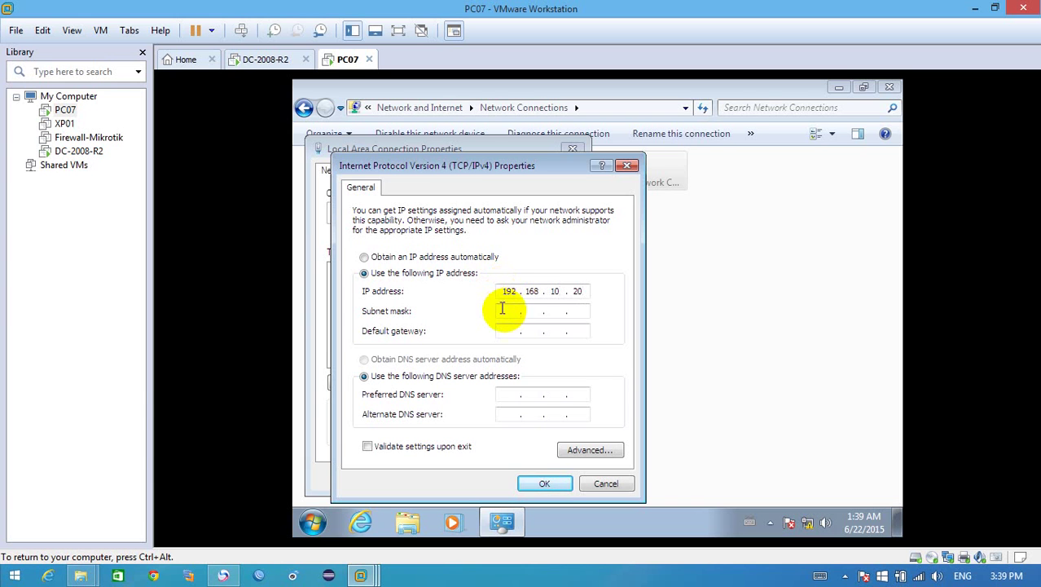
pyautogui.click(554, 311)
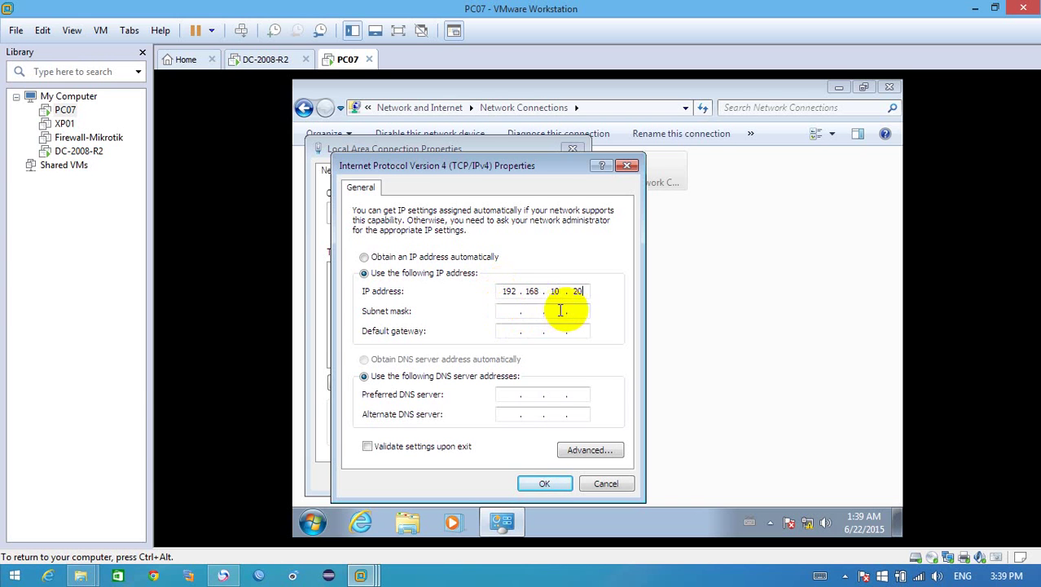
# Step: Set the preferred DNS server to 192.168.10.1, save the connection settings and close the network windows
pyautogui.click(504, 395)
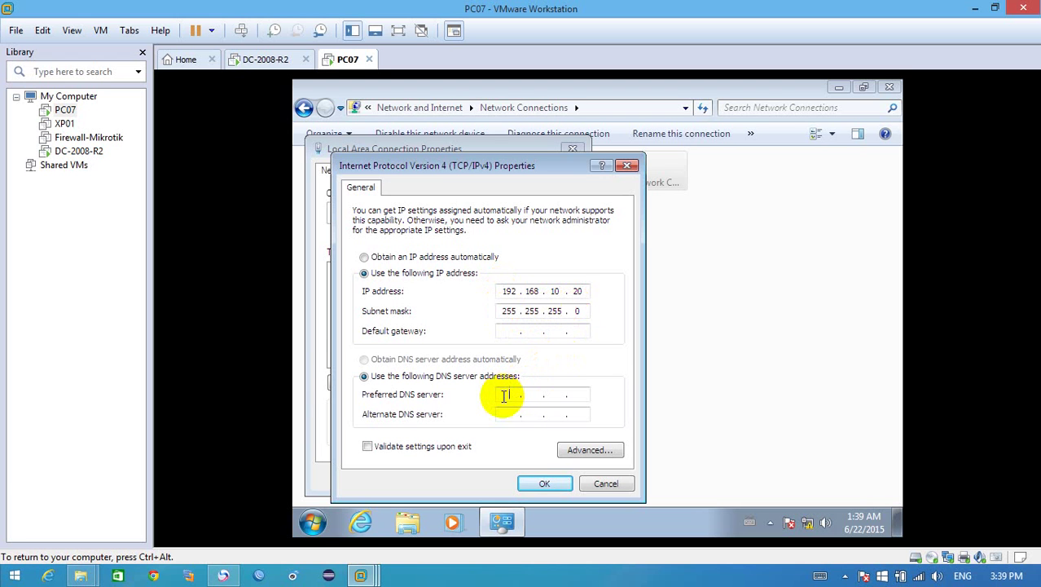
pyautogui.write('192 . 168 . 10 . 1')
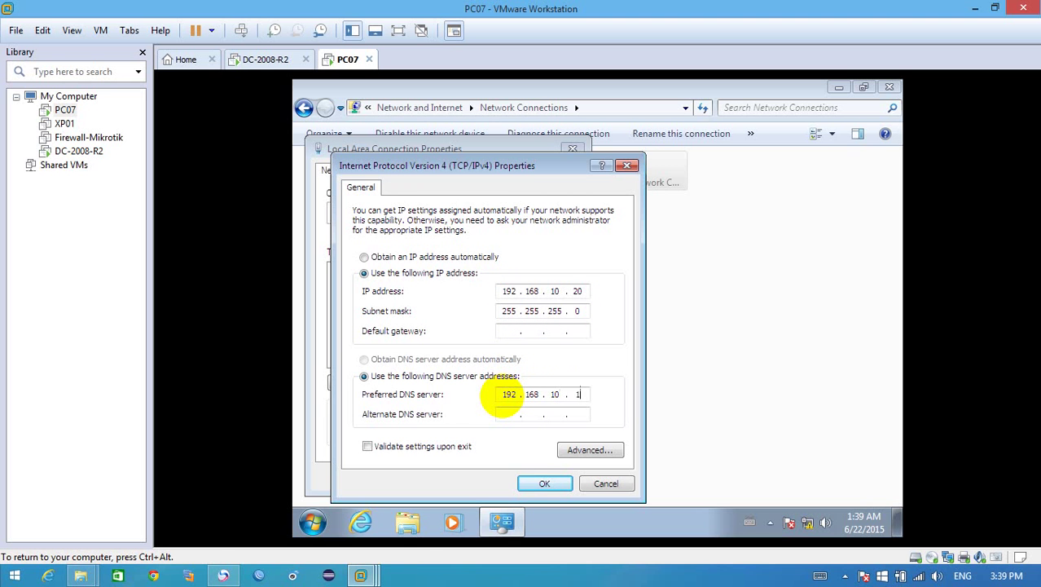
pyautogui.click(541, 484)
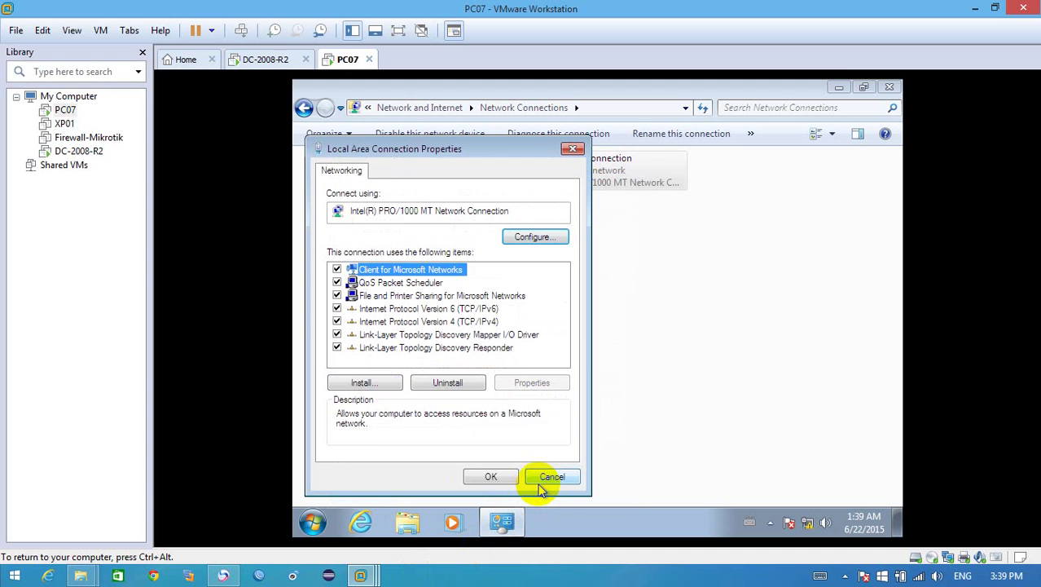
pyautogui.click(494, 480)
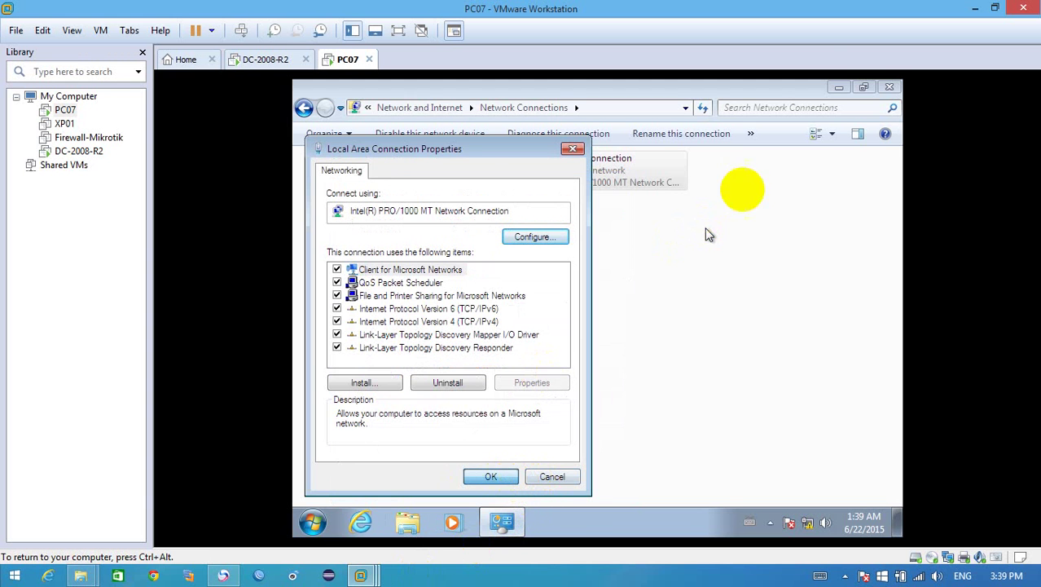
pyautogui.click(889, 86)
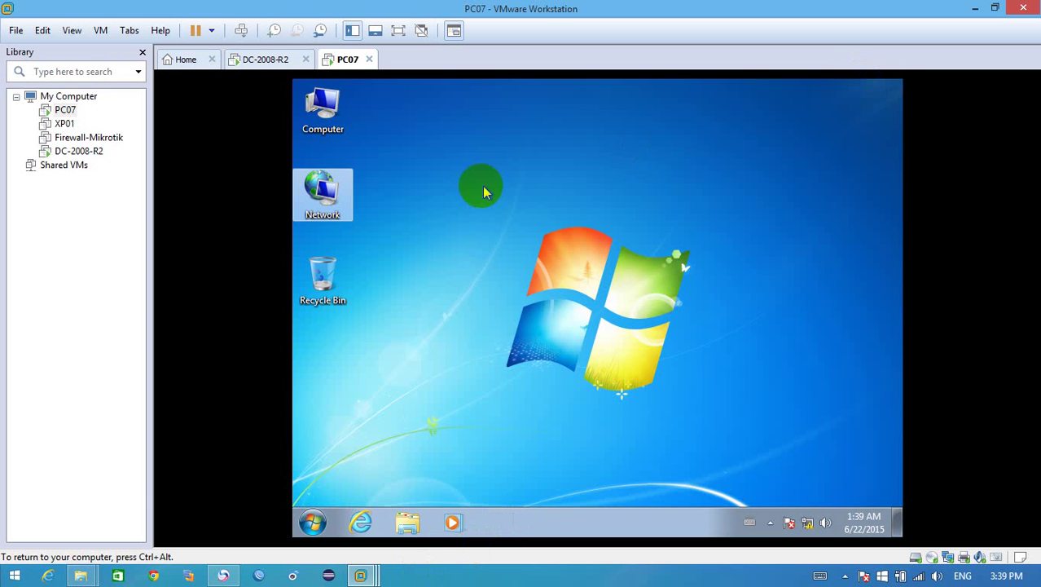
# Step: Open the Computer Name/Domain Changes dialog from the advanced system settings of PC07
pyautogui.rightClick(320, 96)
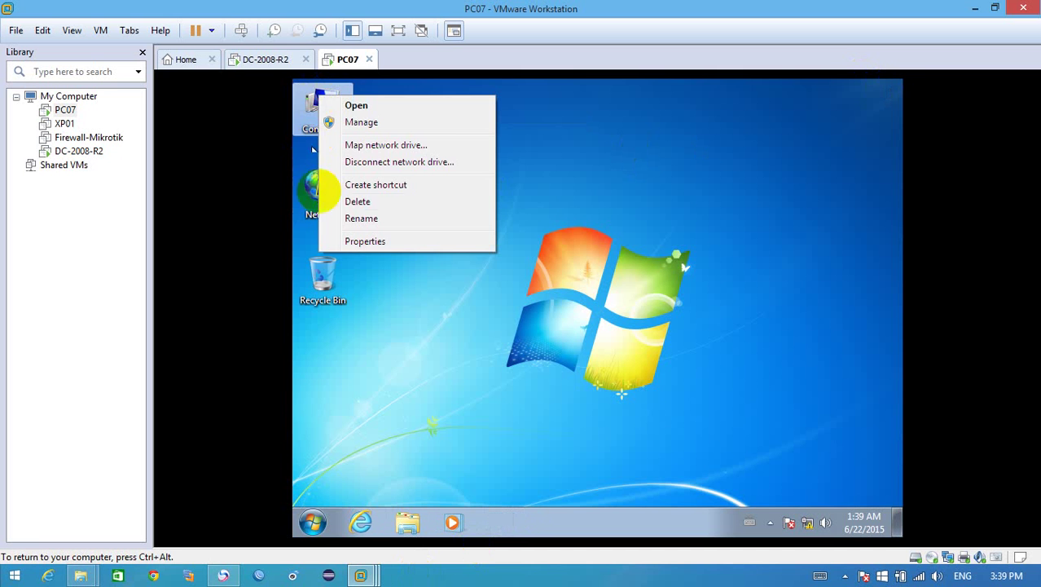
pyautogui.click(584, 218)
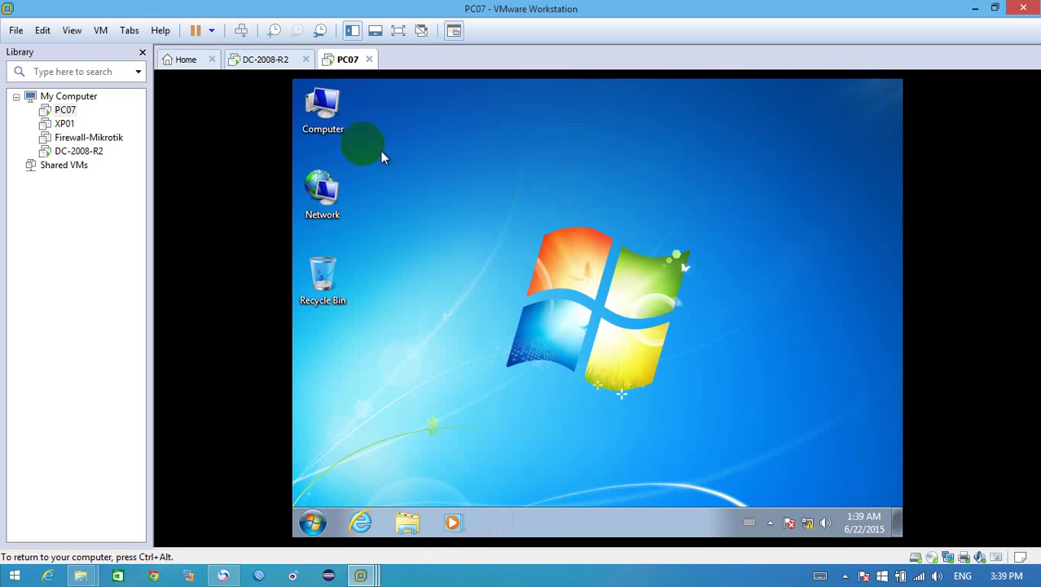
pyautogui.rightClick(325, 120)
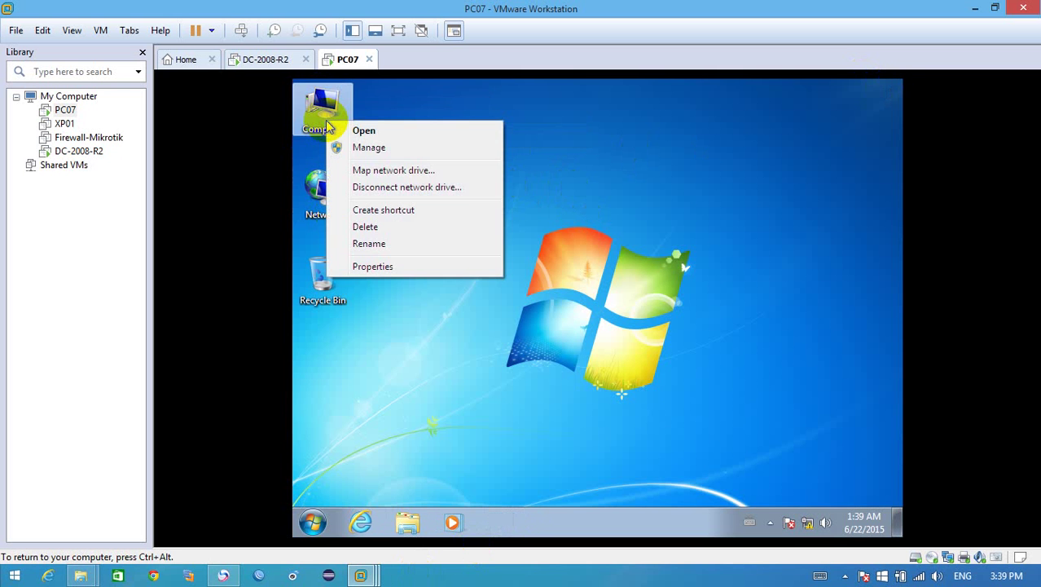
pyautogui.click(349, 266)
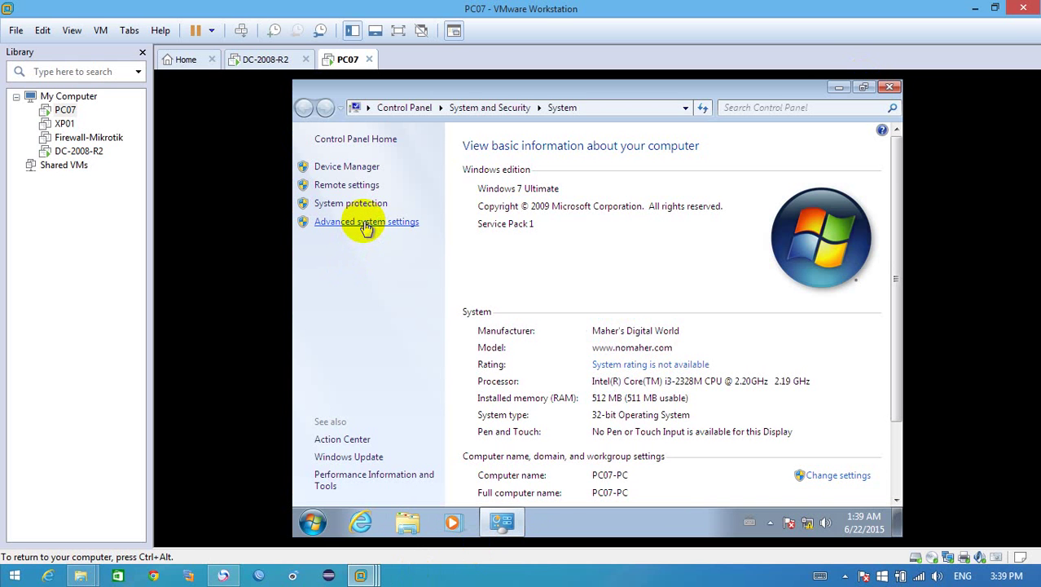
pyautogui.click(365, 225)
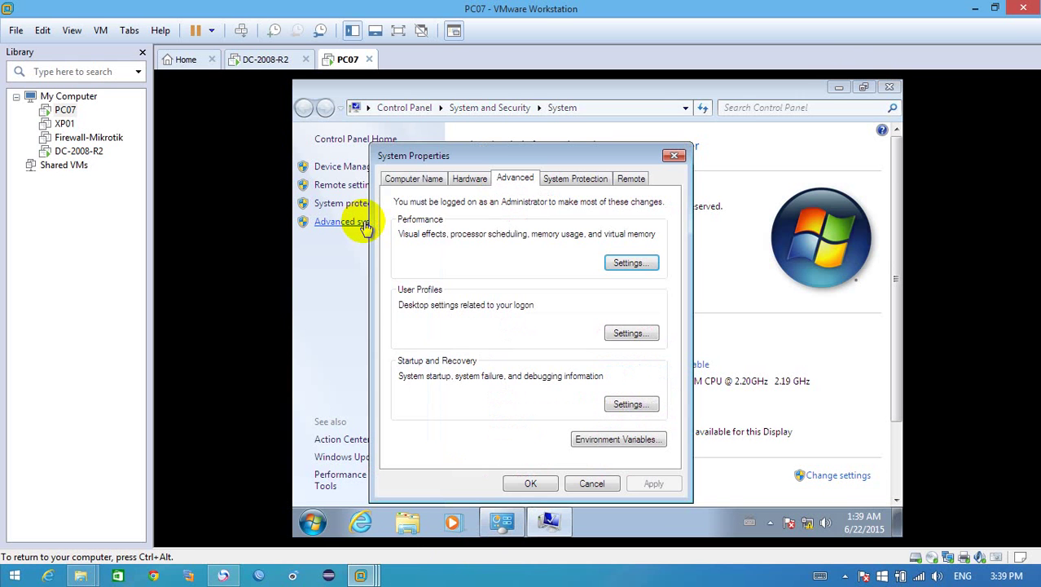
pyautogui.click(417, 181)
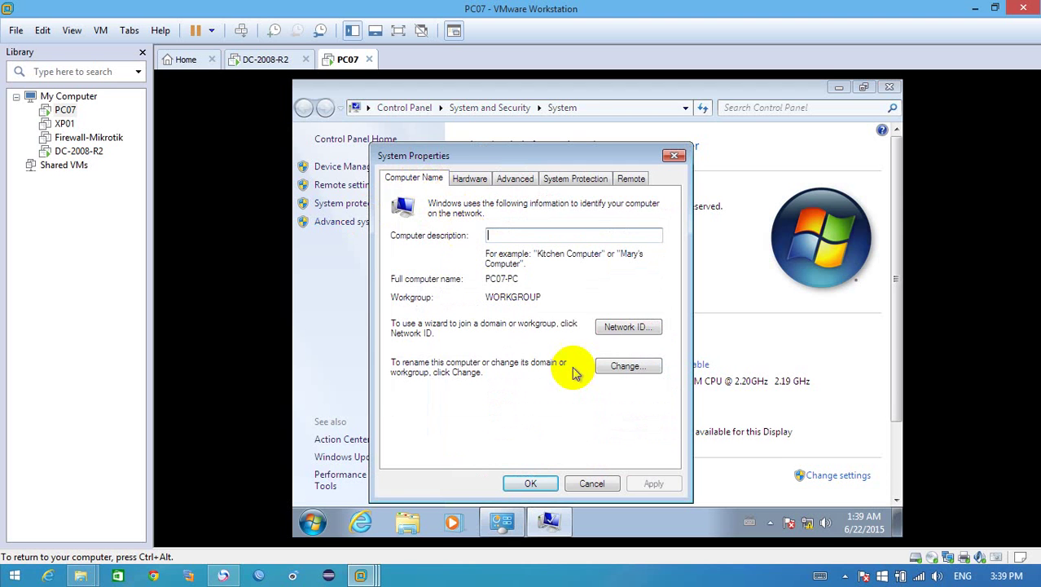
pyautogui.click(612, 366)
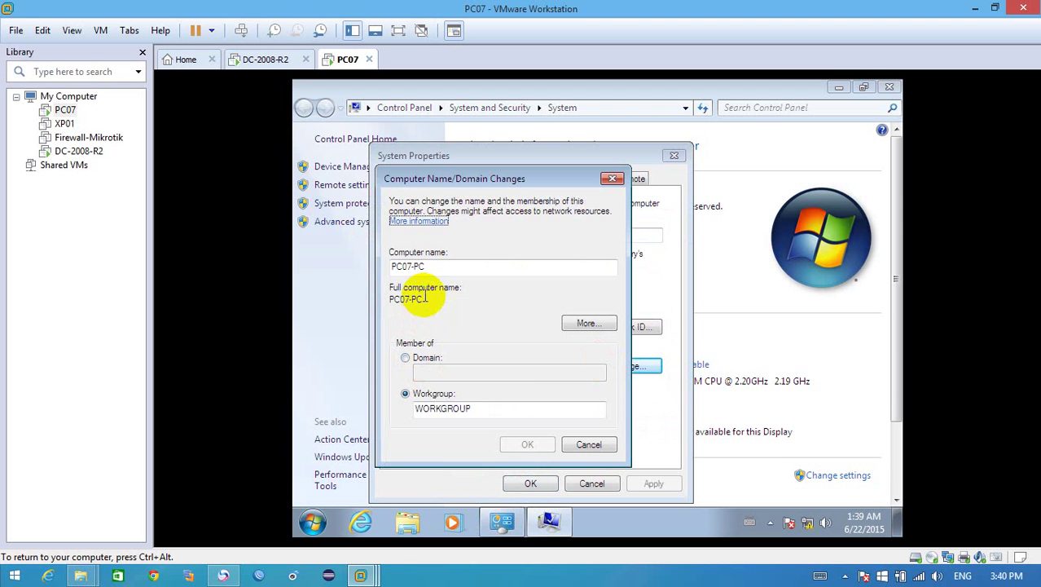
# Step: Change the computer's membership from workgroup to the domain makaraban.com.kh and submit it
pyautogui.click(428, 267)
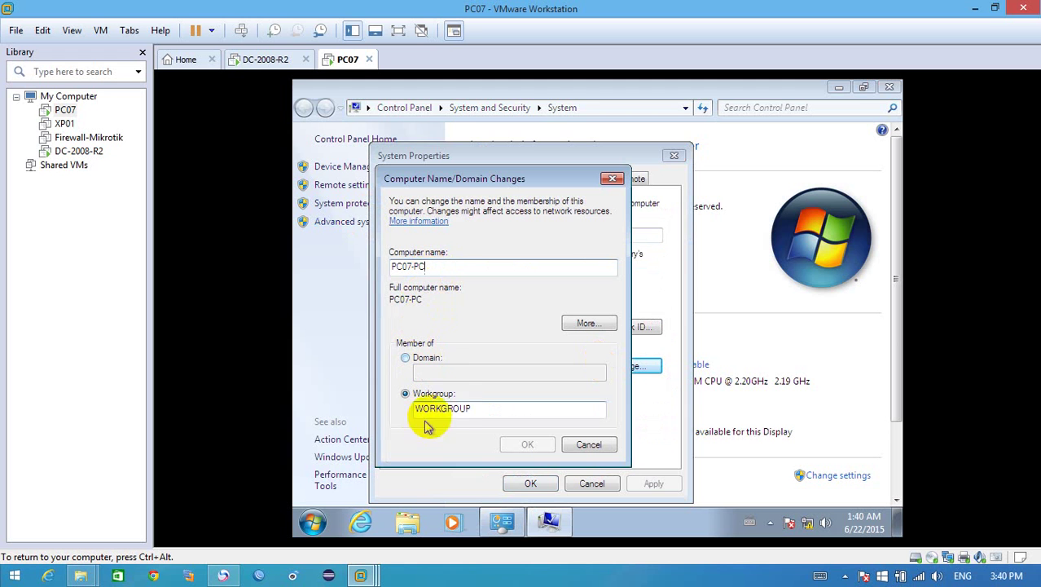
pyautogui.moveTo(471, 409); pyautogui.dragTo(414, 407)
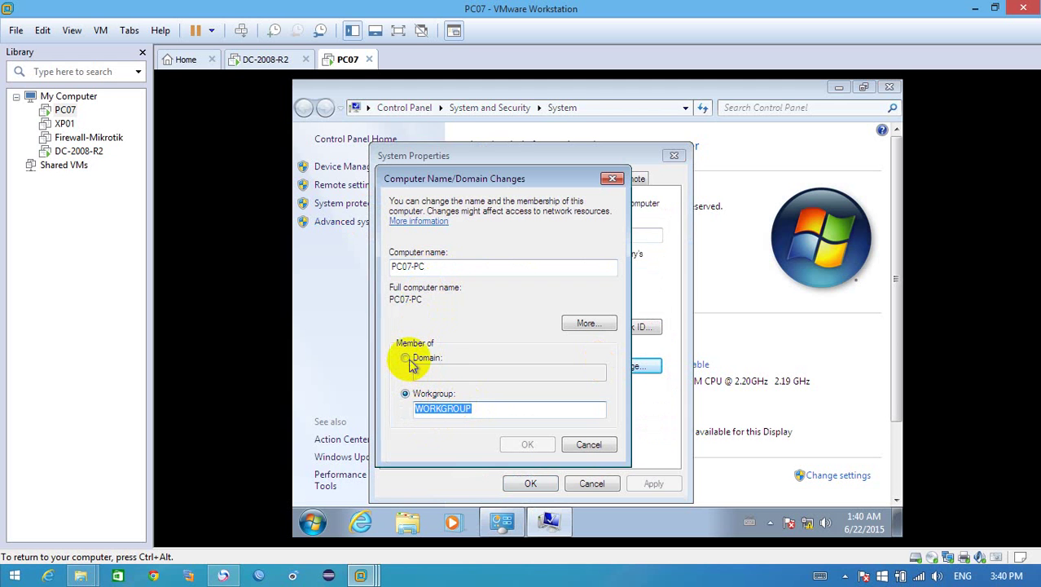
pyautogui.click(407, 359)
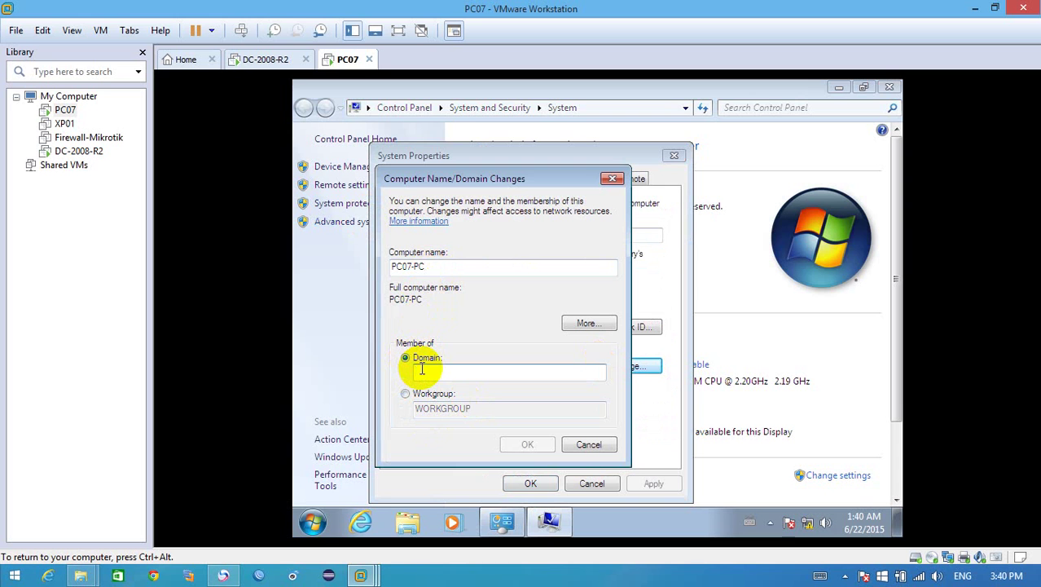
pyautogui.write('makara')
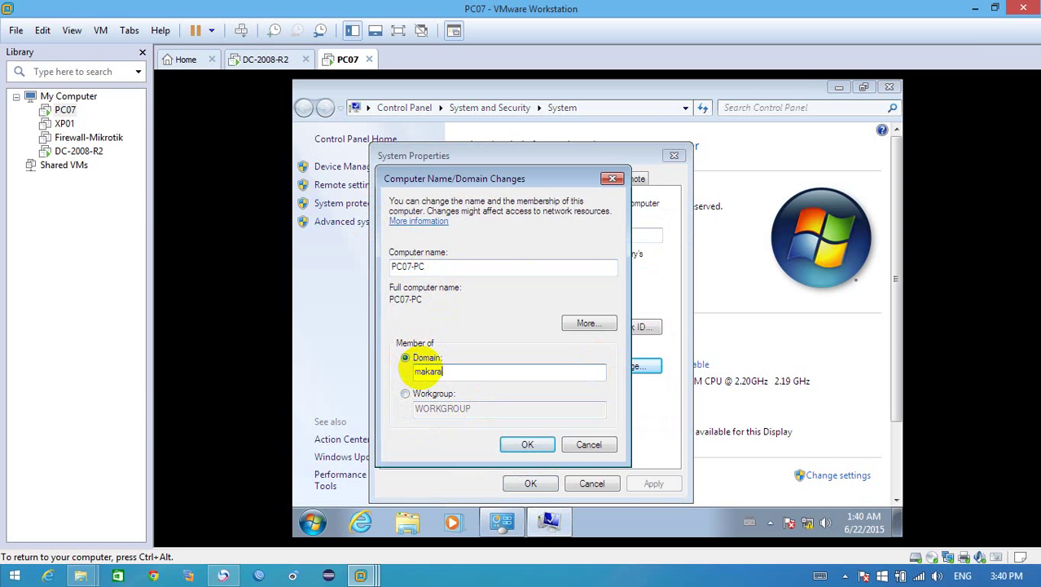
pyautogui.write('ban.com.kh')
pyautogui.click(522, 444)
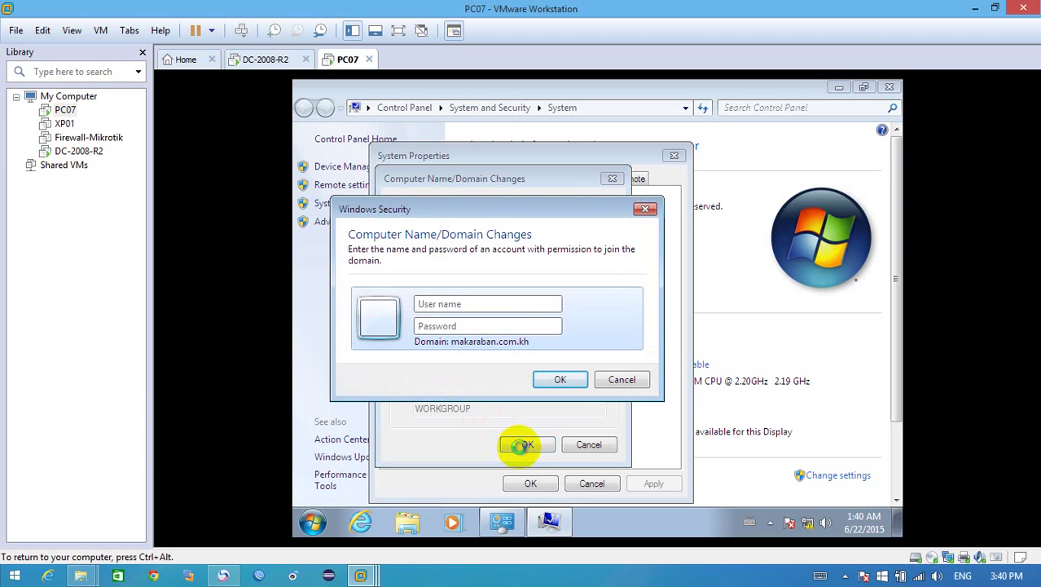
# Step: Authorize the domain join with the administrator user name and the account password, and dismiss the welcome message
pyautogui.write('administrator')
pyautogui.click(490, 327)
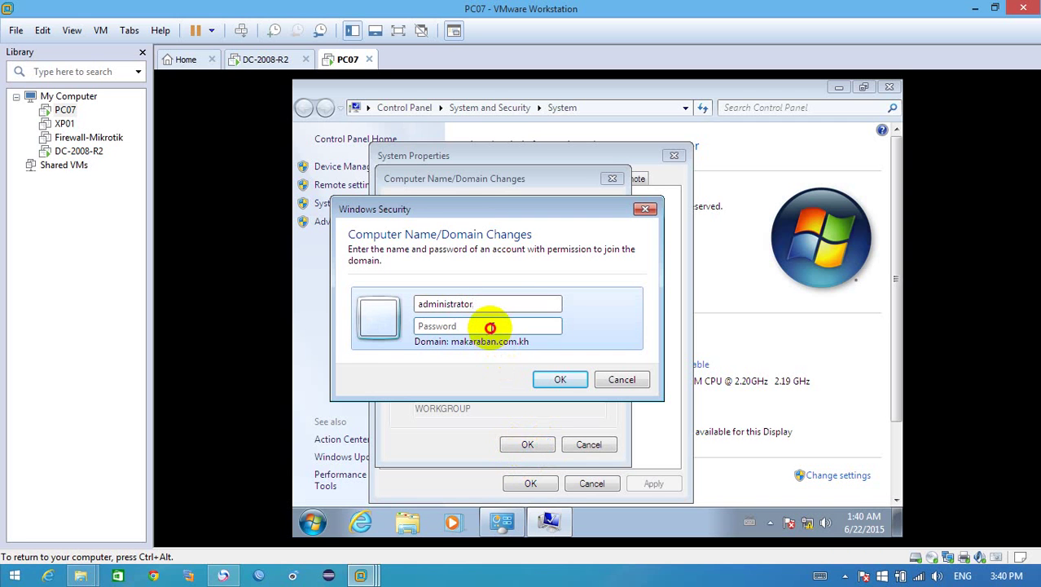
pyautogui.write('•••••••••')
pyautogui.click(557, 380)
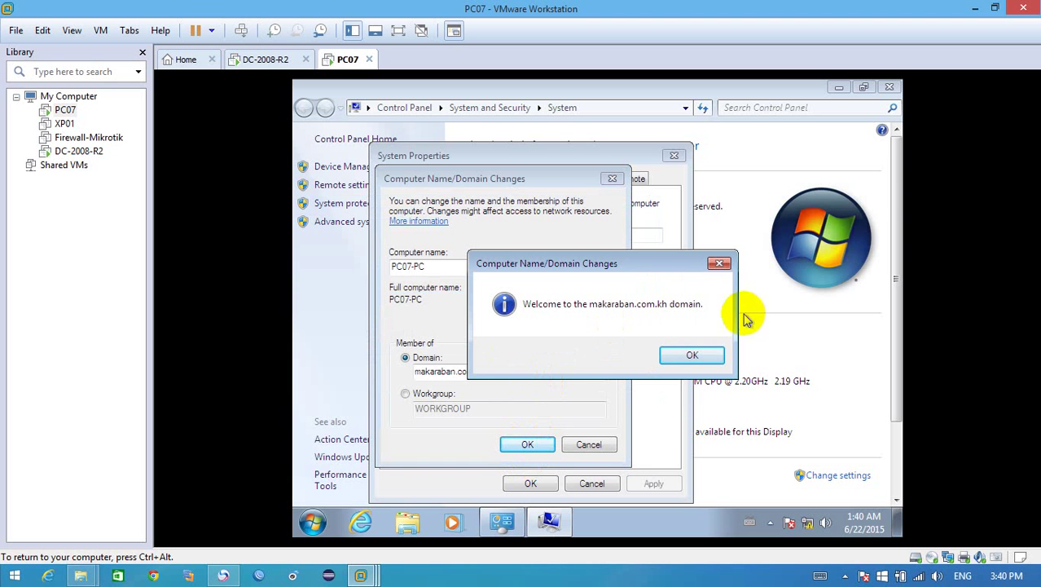
pyautogui.click(693, 356)
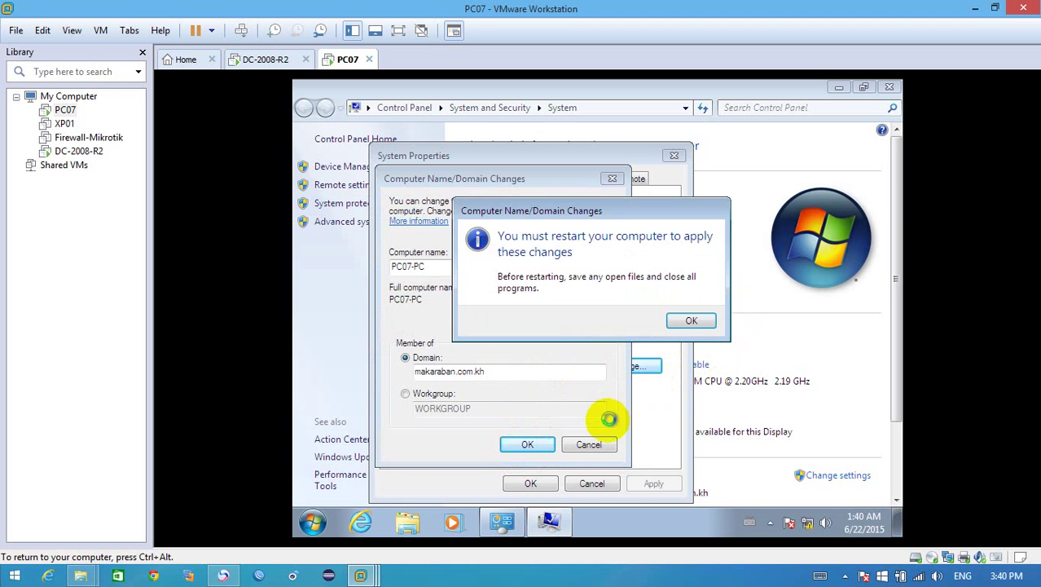
# Step: Close the system settings windows and restart PC07 immediately to apply the domain change
pyautogui.click(689, 323)
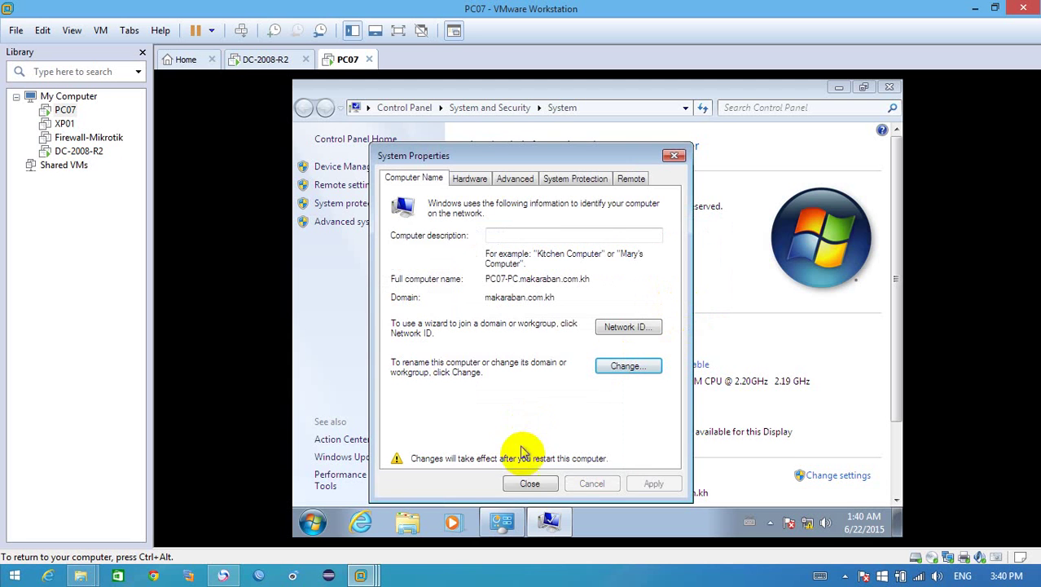
pyautogui.click(530, 483)
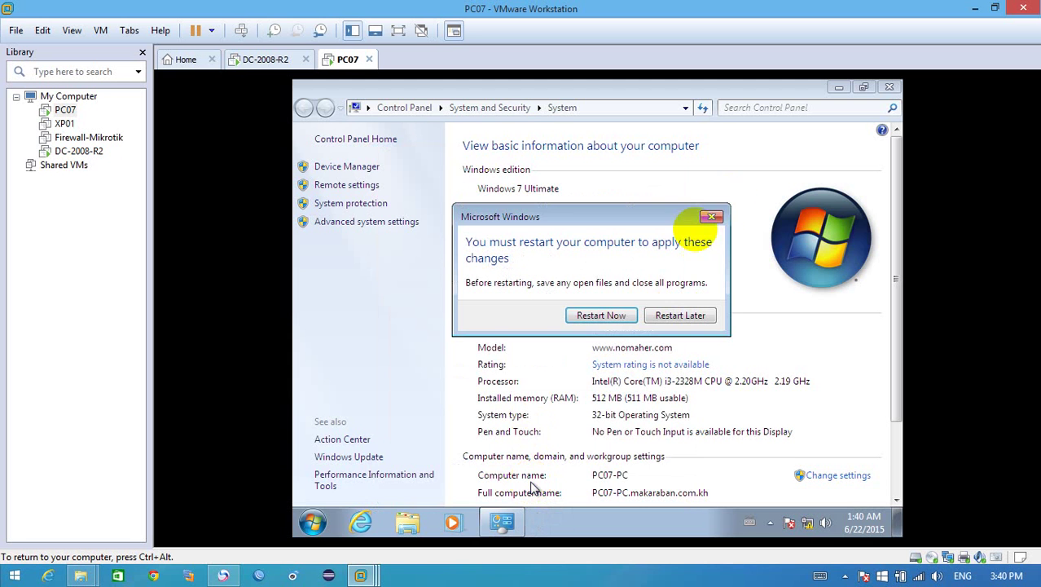
pyautogui.click(889, 86)
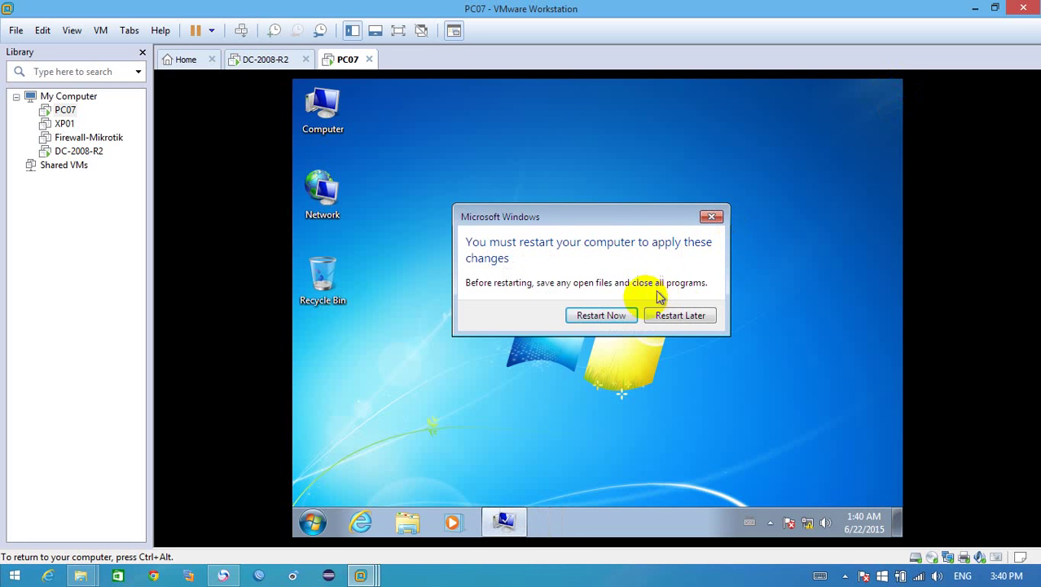
pyautogui.click(623, 316)
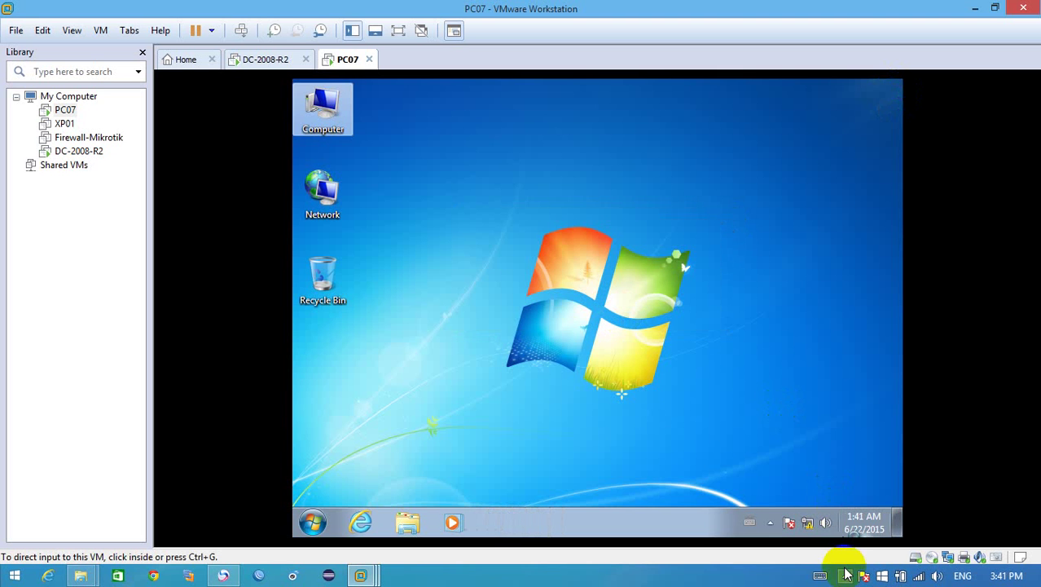